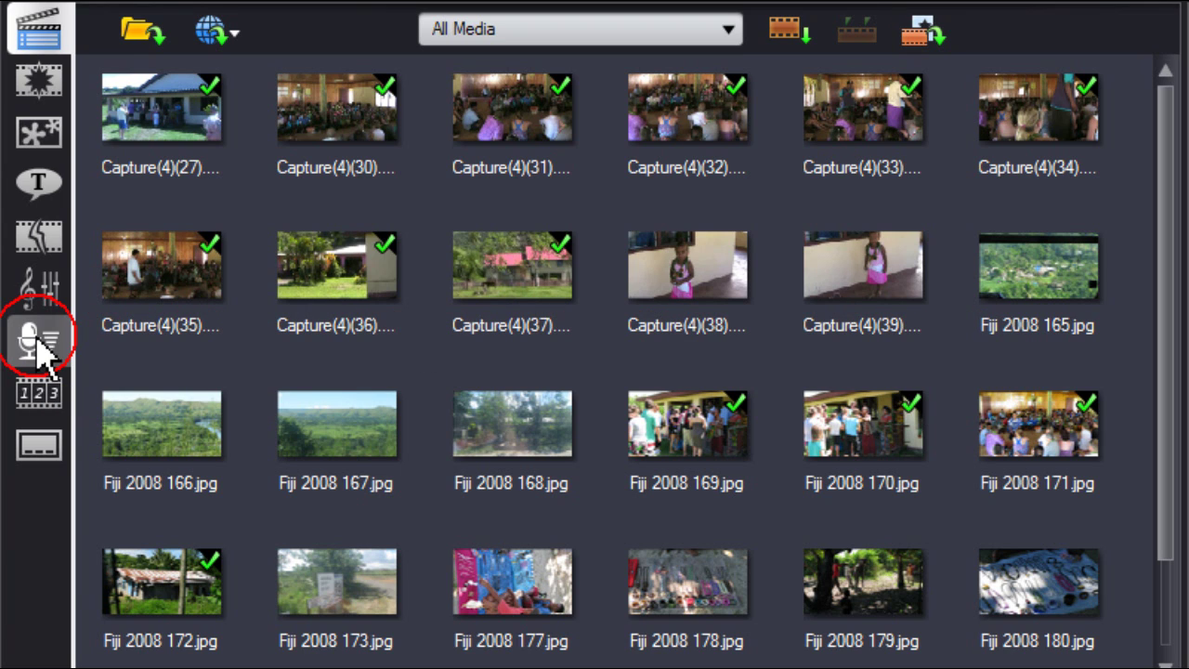
Keep SigmaTel Audio with Microphone input, raise the input volume to 89, and confirm
{"action": "left_click", "coordinate": [37, 342]}
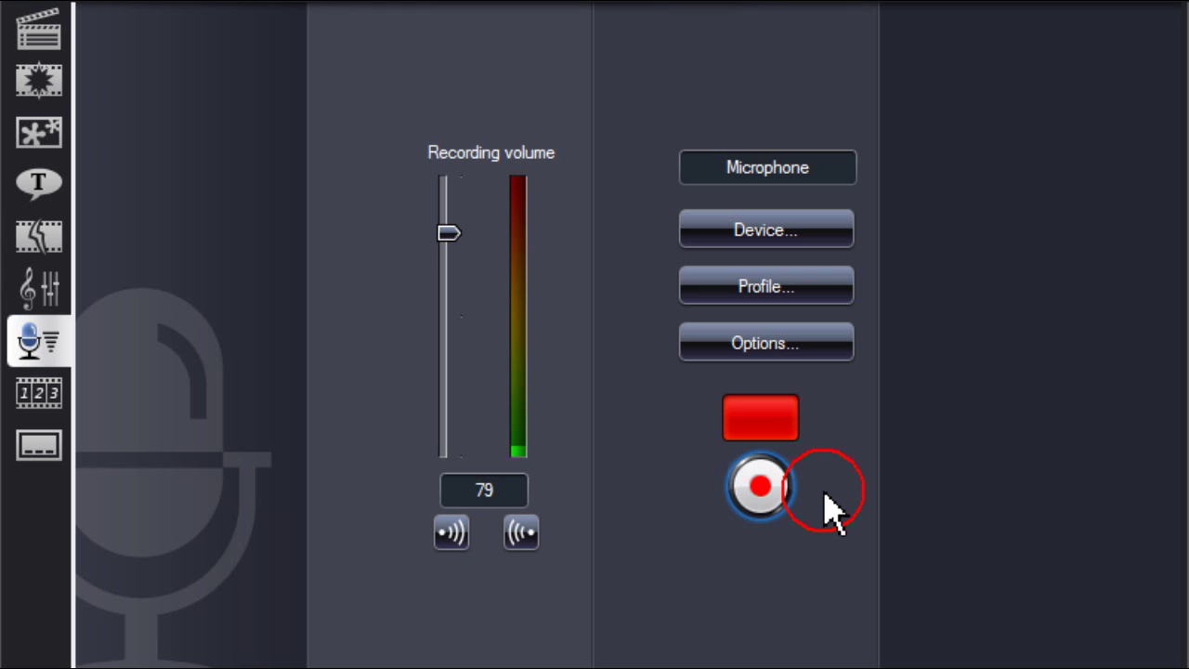
{"action": "left_click", "coordinate": [762, 237]}
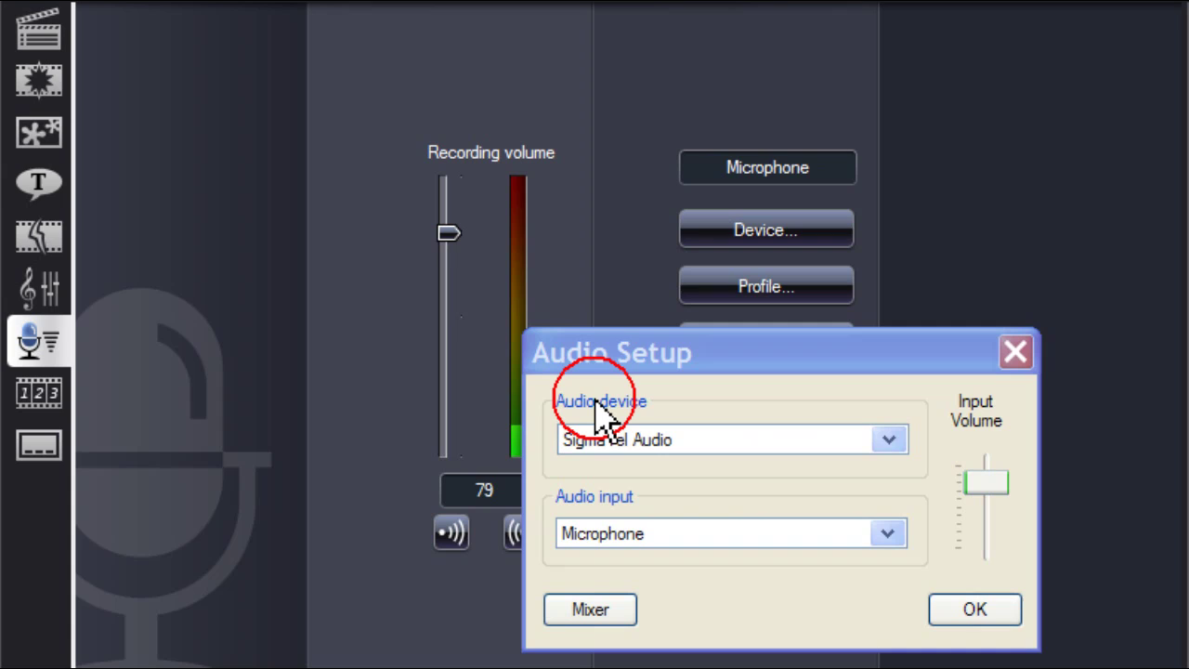
{"action": "left_click", "coordinate": [890, 440]}
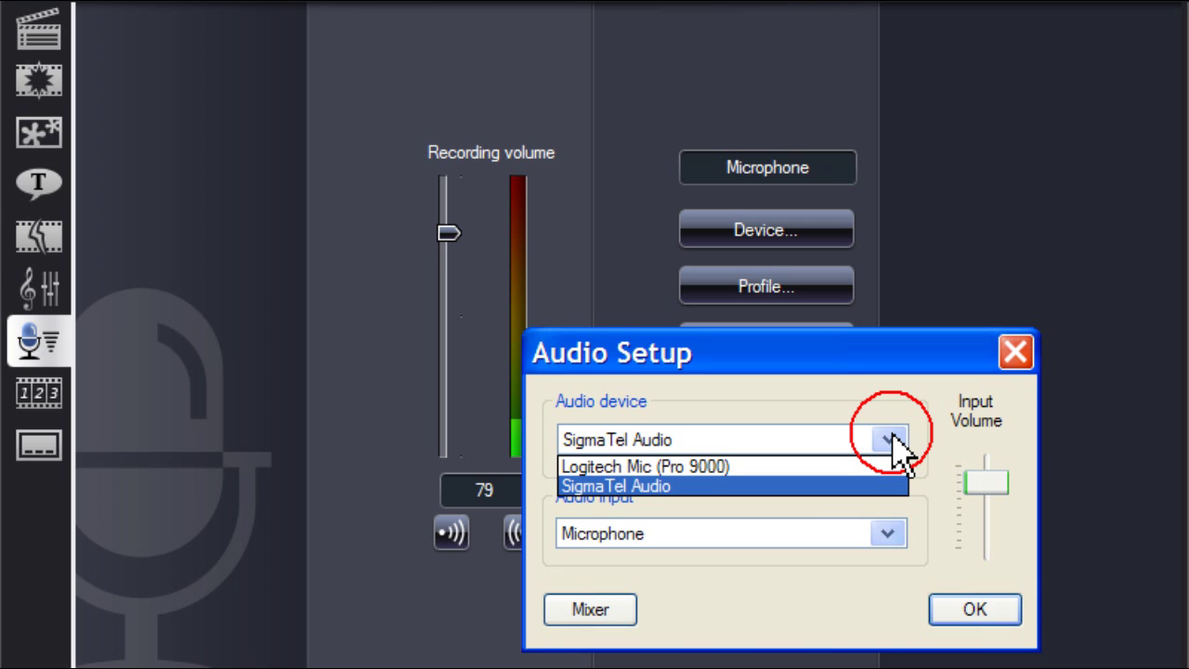
{"action": "left_click", "coordinate": [891, 440]}
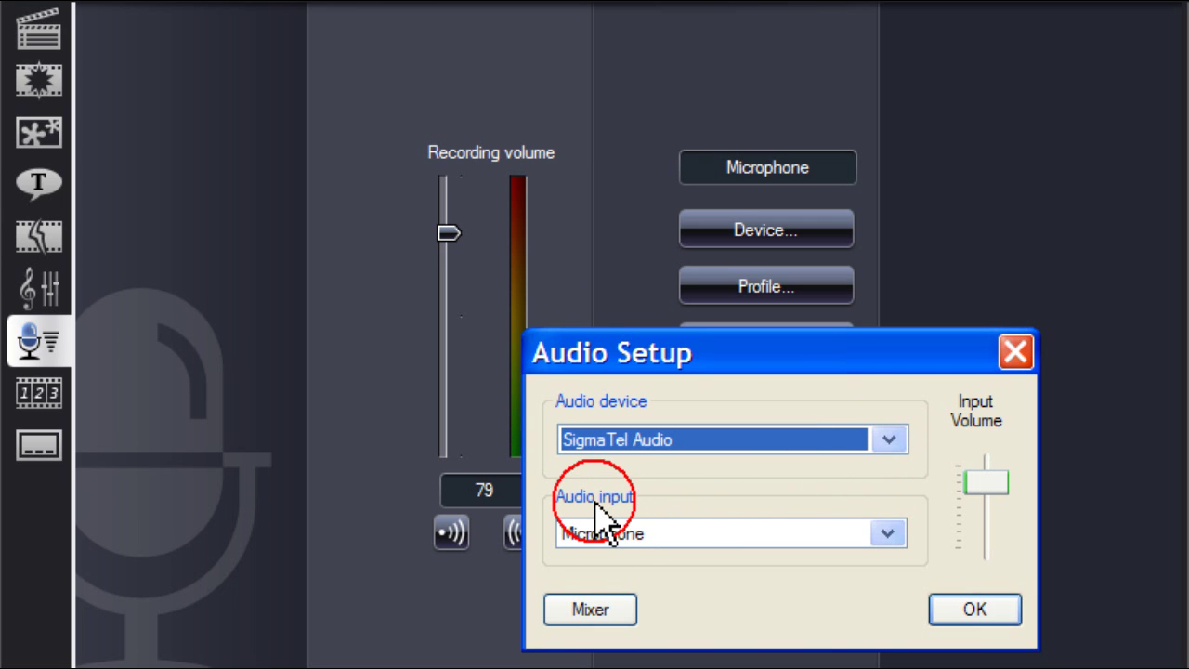
{"action": "left_click", "coordinate": [890, 534]}
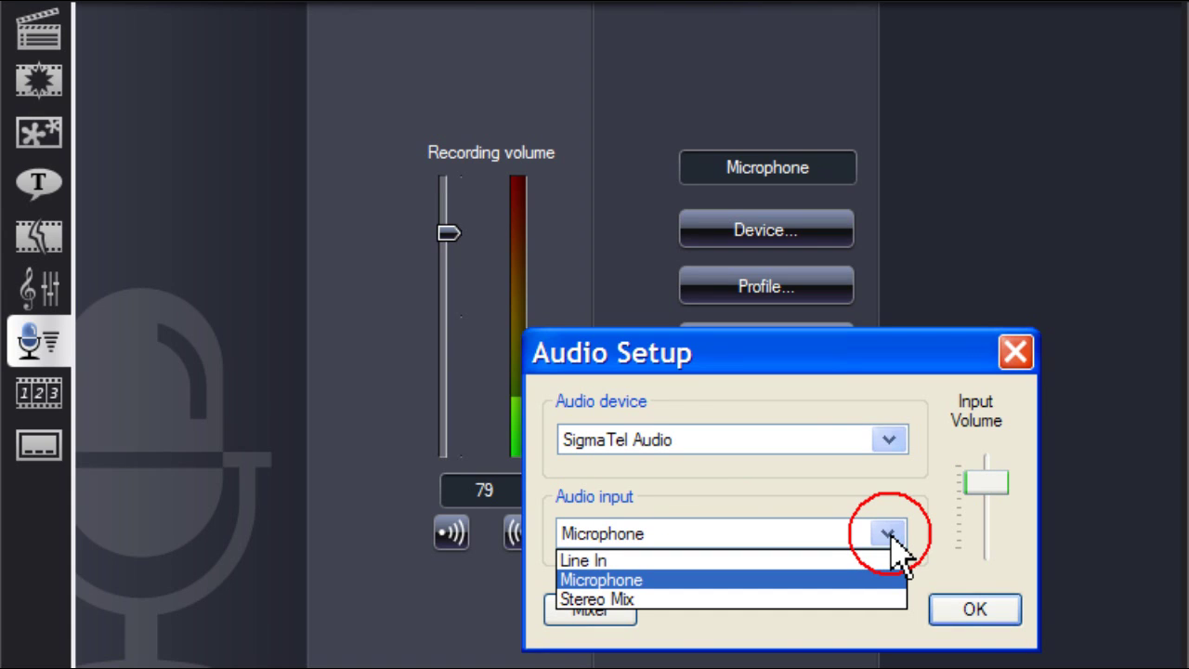
{"action": "left_click", "coordinate": [890, 535]}
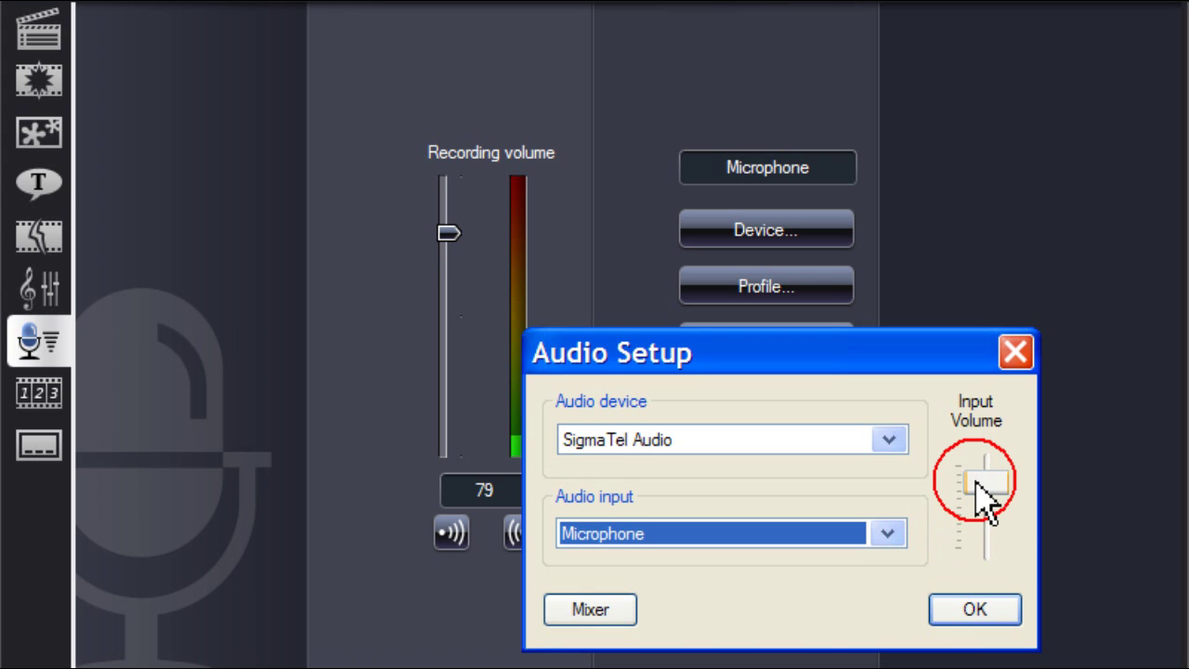
{"action": "mouse_move", "coordinate": [977, 481]}
{"action": "left_mouse_down"}
{"action": "mouse_move", "coordinate": [975, 529]}
{"action": "mouse_move", "coordinate": [976, 475]}
{"action": "left_mouse_up"}
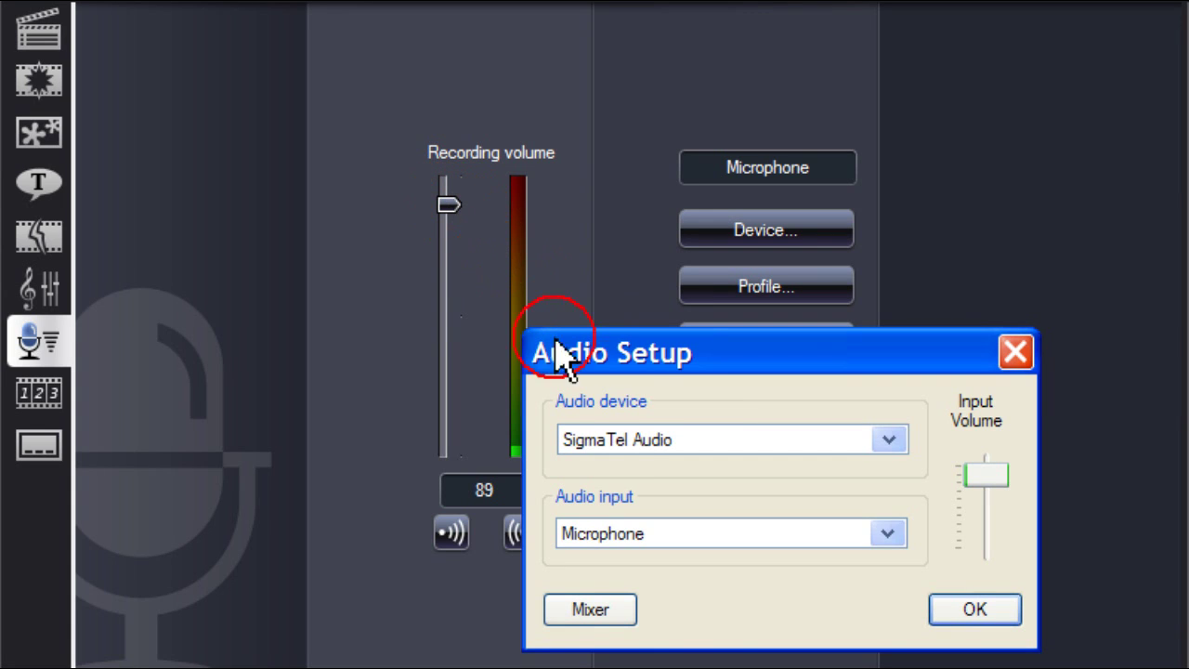
{"action": "left_click", "coordinate": [971, 611]}
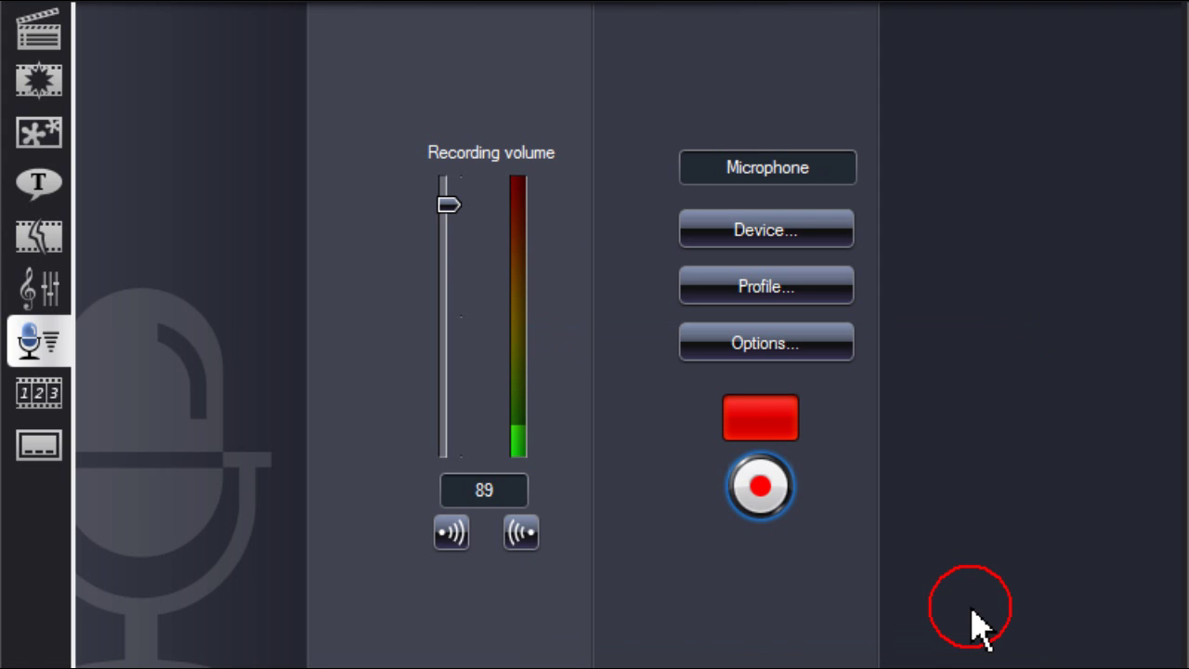
In Profile Setup, keep PCM format and choose 44.100 kHz, 16 Bit, Stereo attributes
{"action": "left_click", "coordinate": [755, 292]}
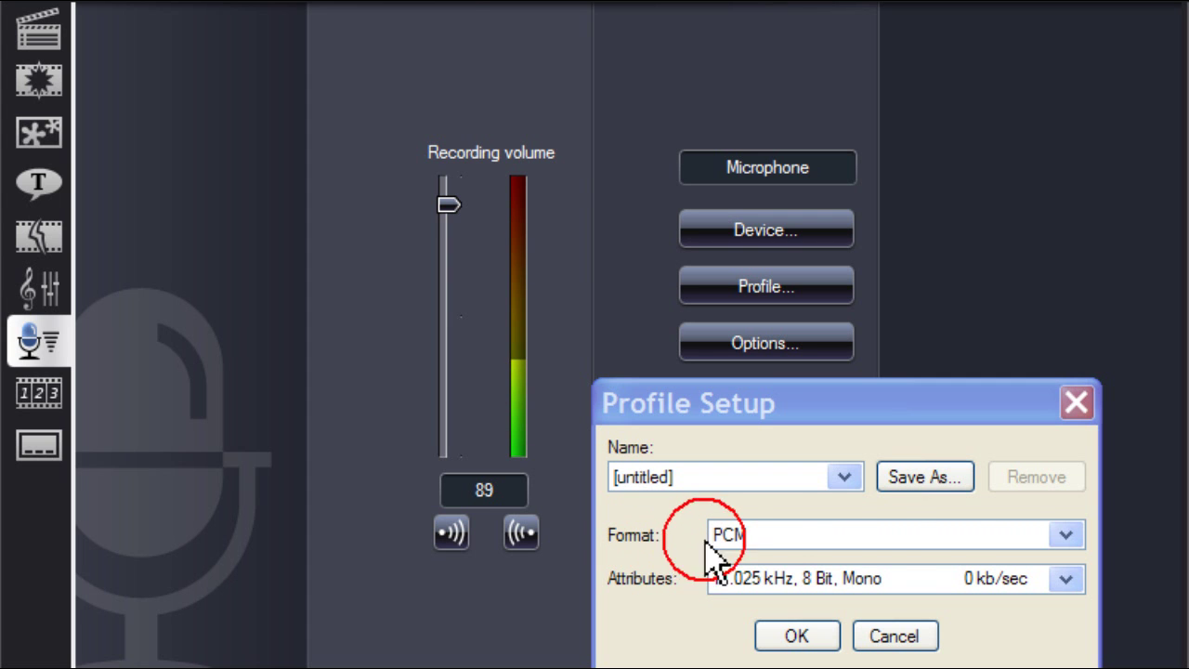
{"action": "left_click", "coordinate": [1062, 536]}
{"action": "key", "text": "Tab"}
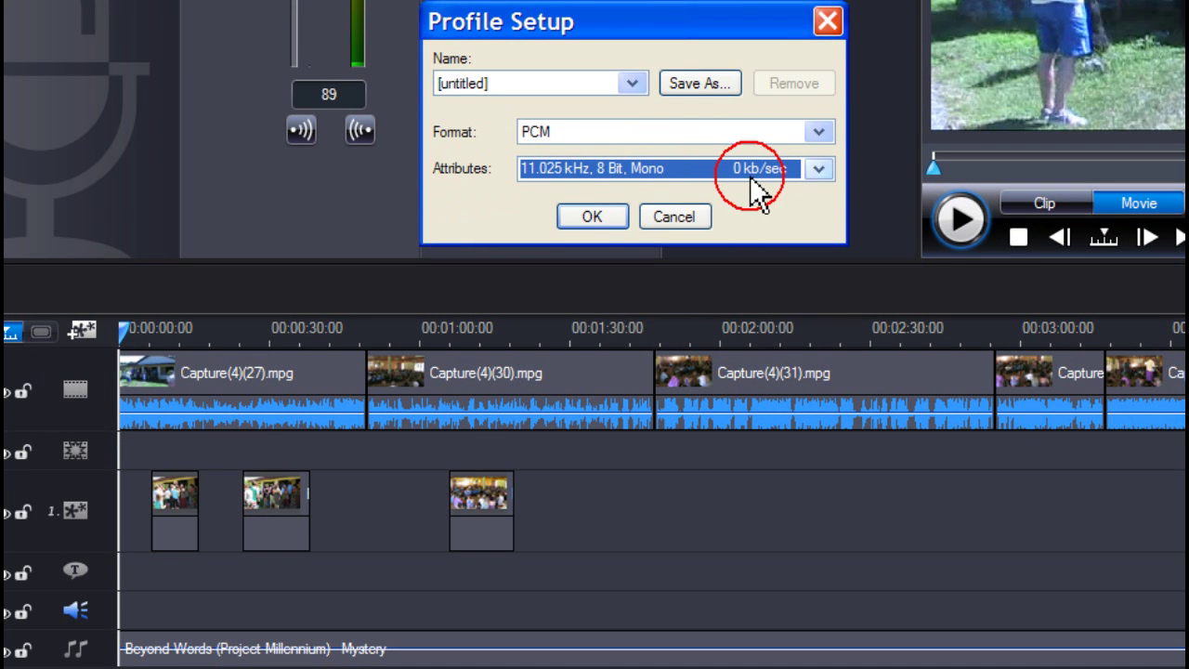
{"action": "left_click", "coordinate": [818, 169]}
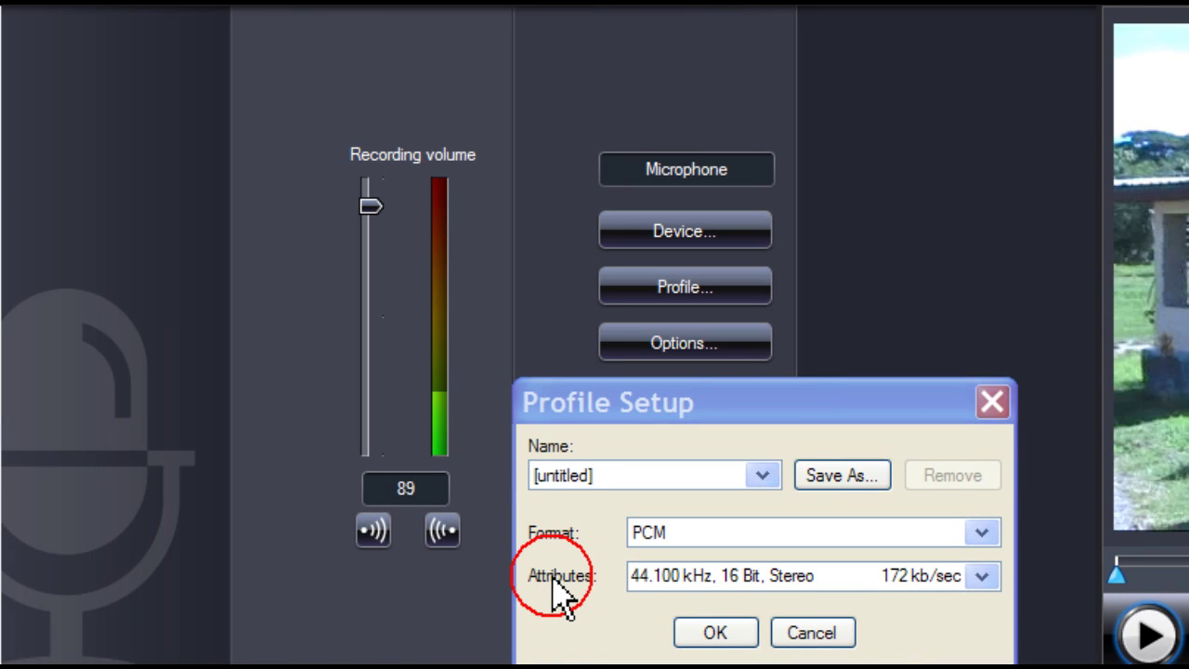
Save the profile as 'test1', select test1 in the Name list, and apply it
{"action": "left_click", "coordinate": [841, 476]}
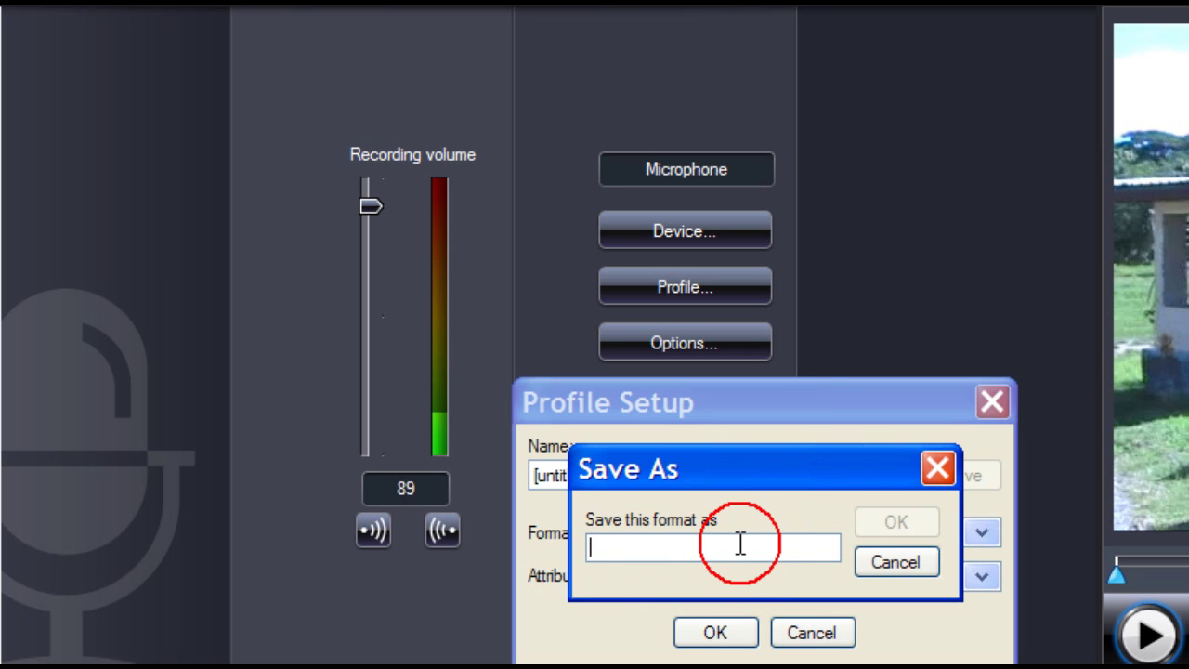
{"action": "type", "text": "test"}
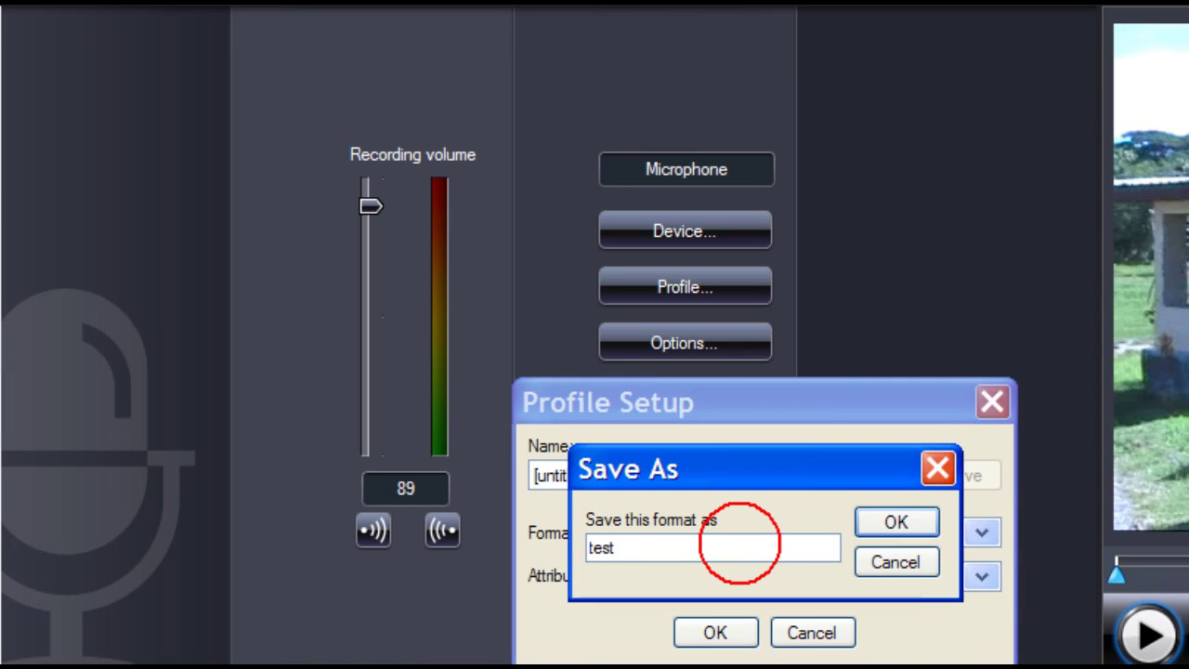
{"action": "type", "text": "1"}
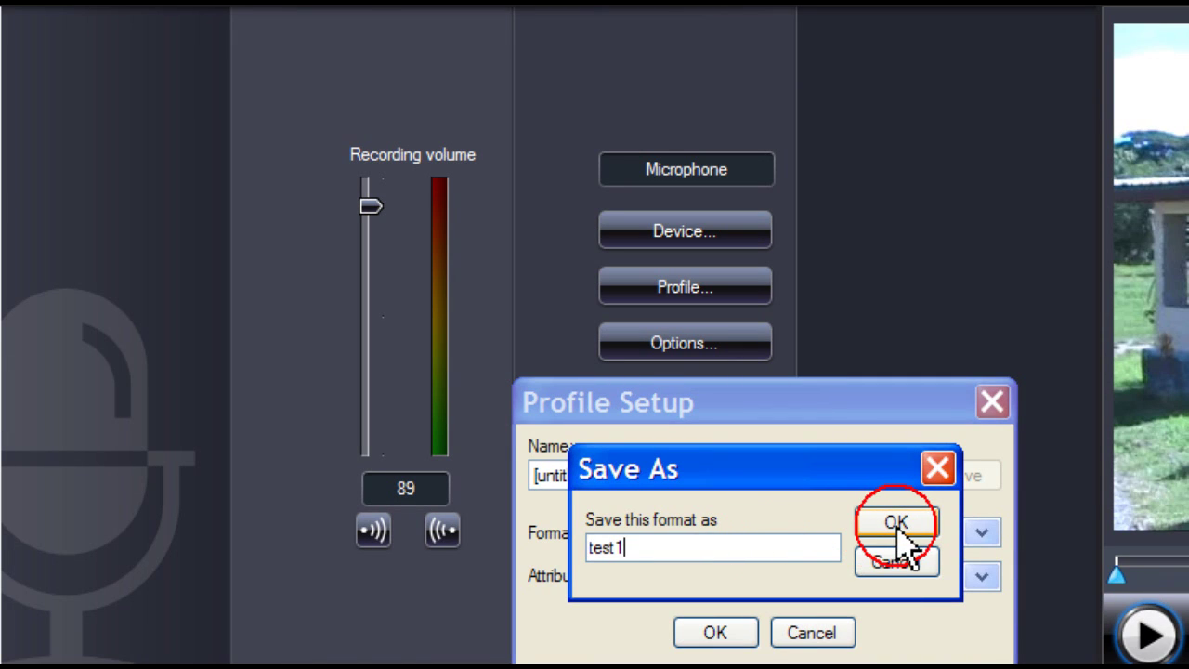
{"action": "left_click", "coordinate": [896, 524]}
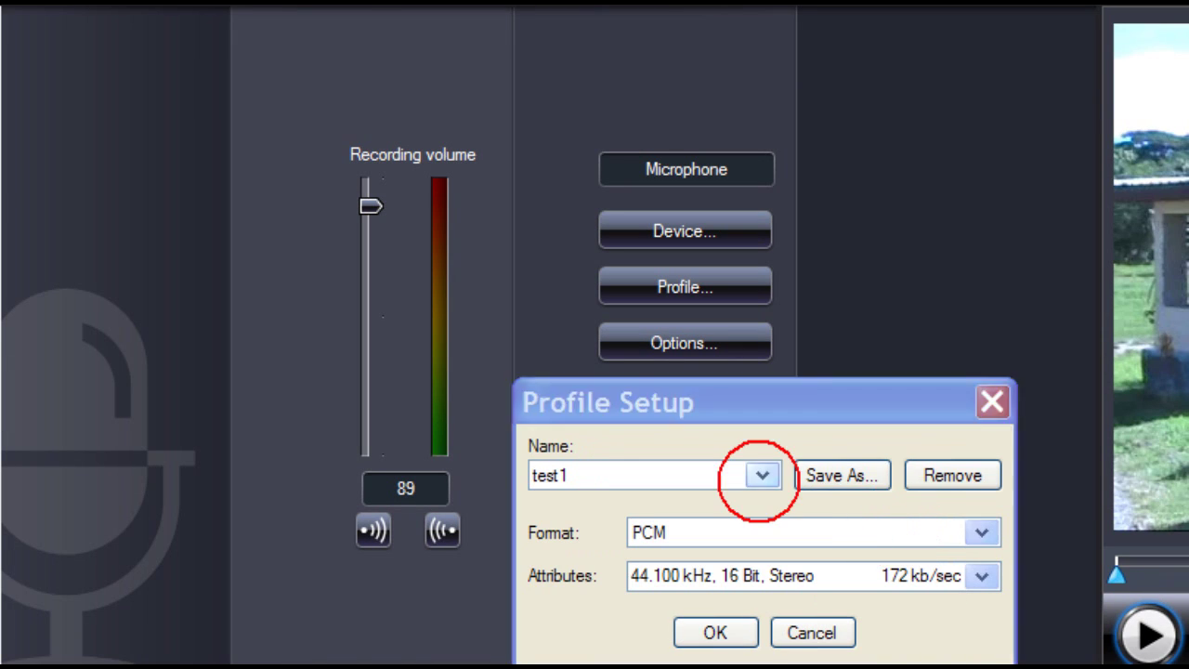
{"action": "left_click", "coordinate": [762, 475]}
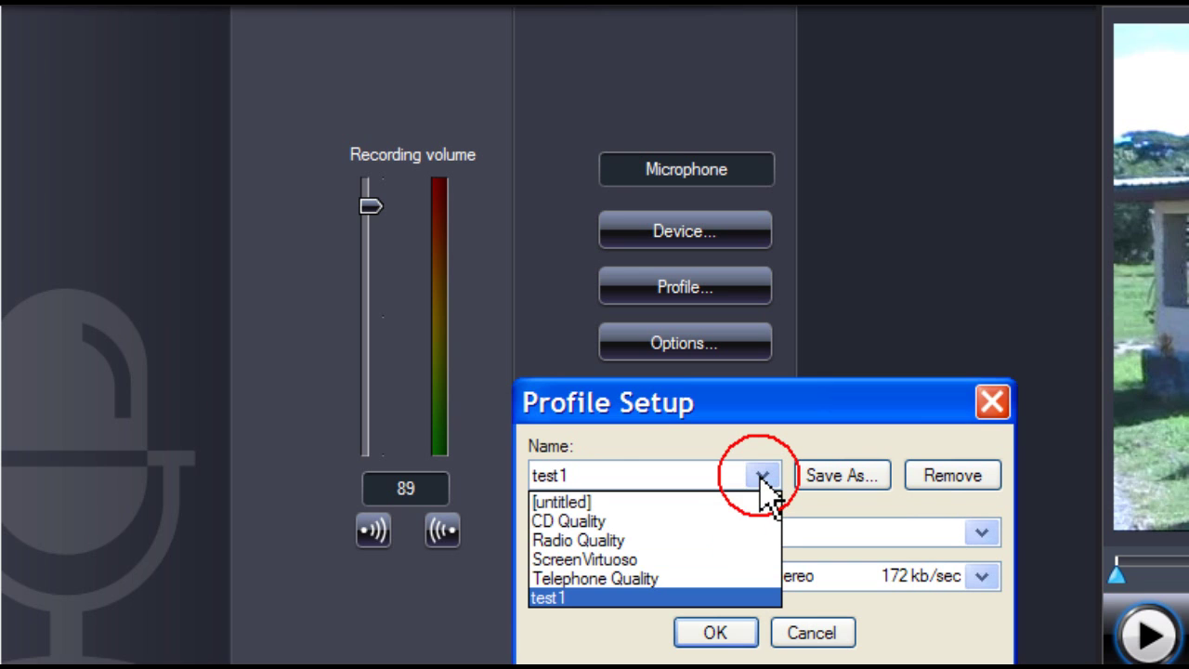
{"action": "left_click", "coordinate": [585, 598]}
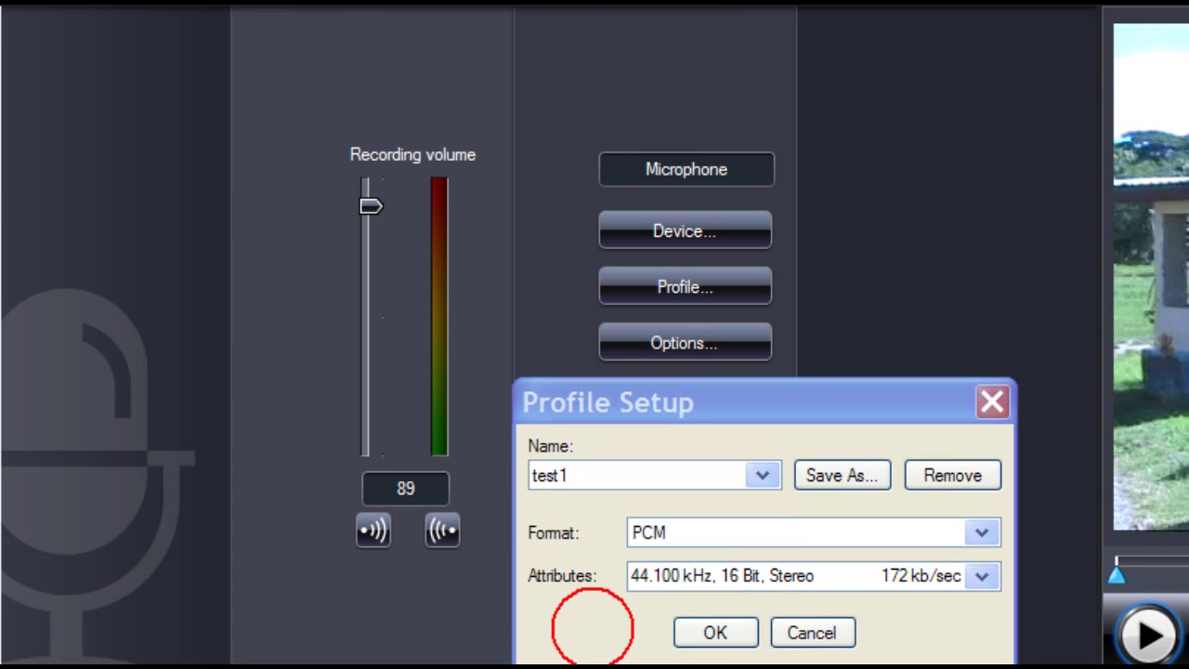
{"action": "left_click", "coordinate": [732, 636]}
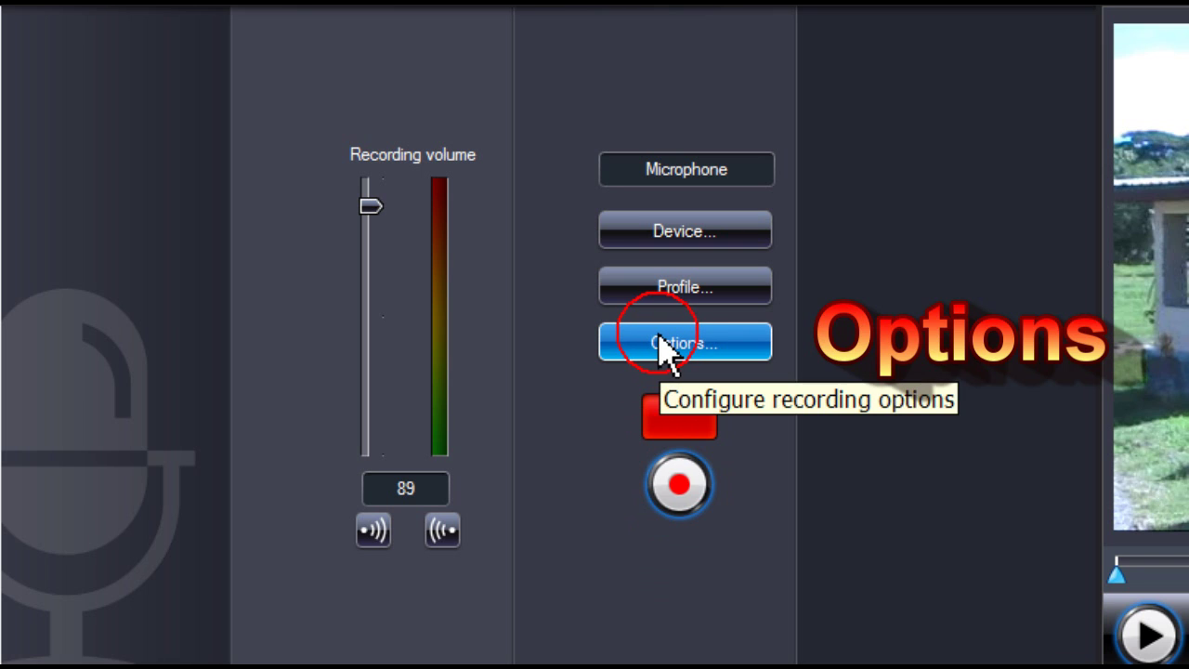
In the recording options, try the time-limit fields (0 h, 0 min, 49 s) and leave Time limit off
{"action": "left_click", "coordinate": [661, 336]}
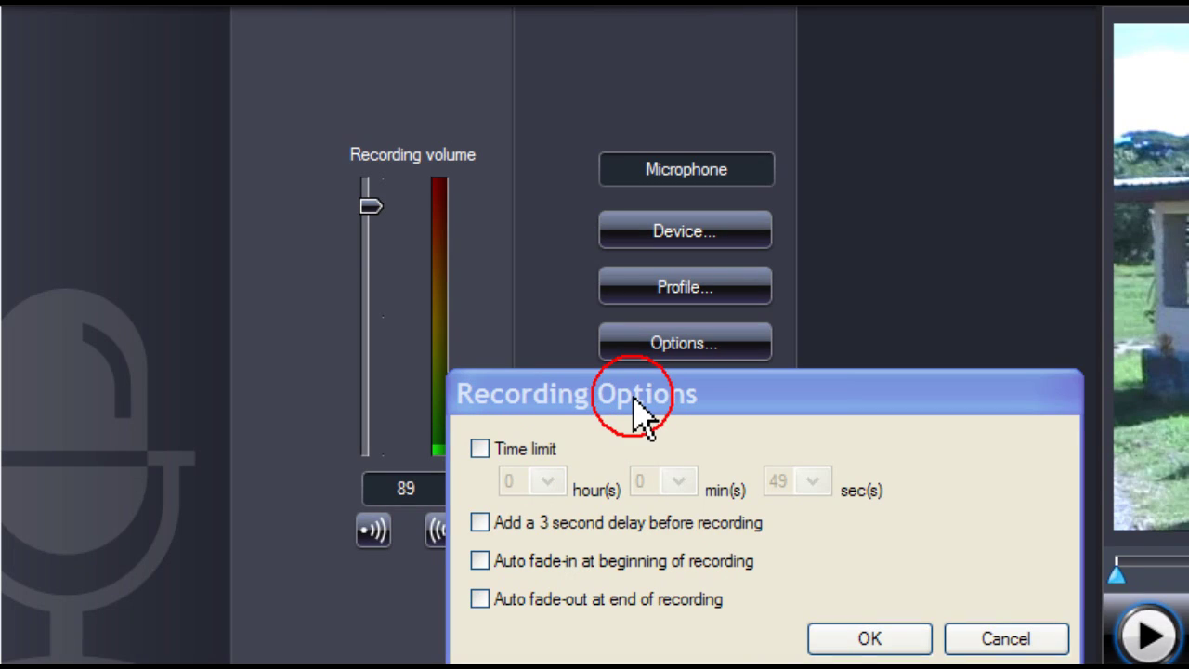
{"action": "left_click", "coordinate": [479, 451]}
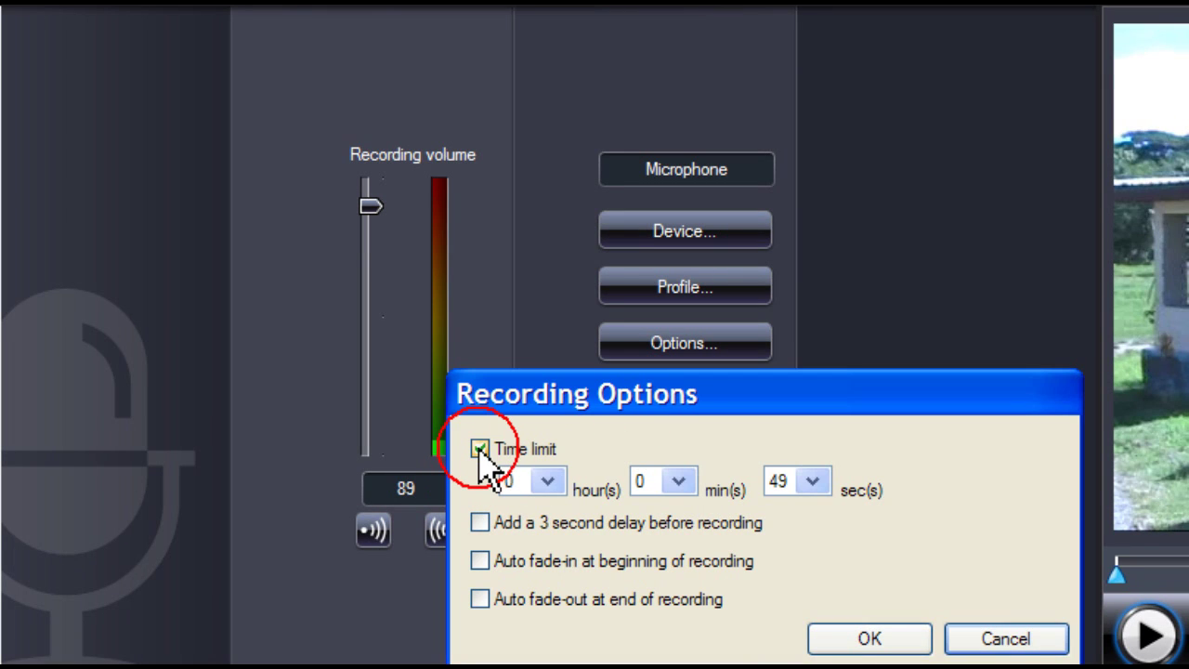
{"action": "left_click", "coordinate": [548, 483]}
{"action": "left_click", "coordinate": [543, 483]}
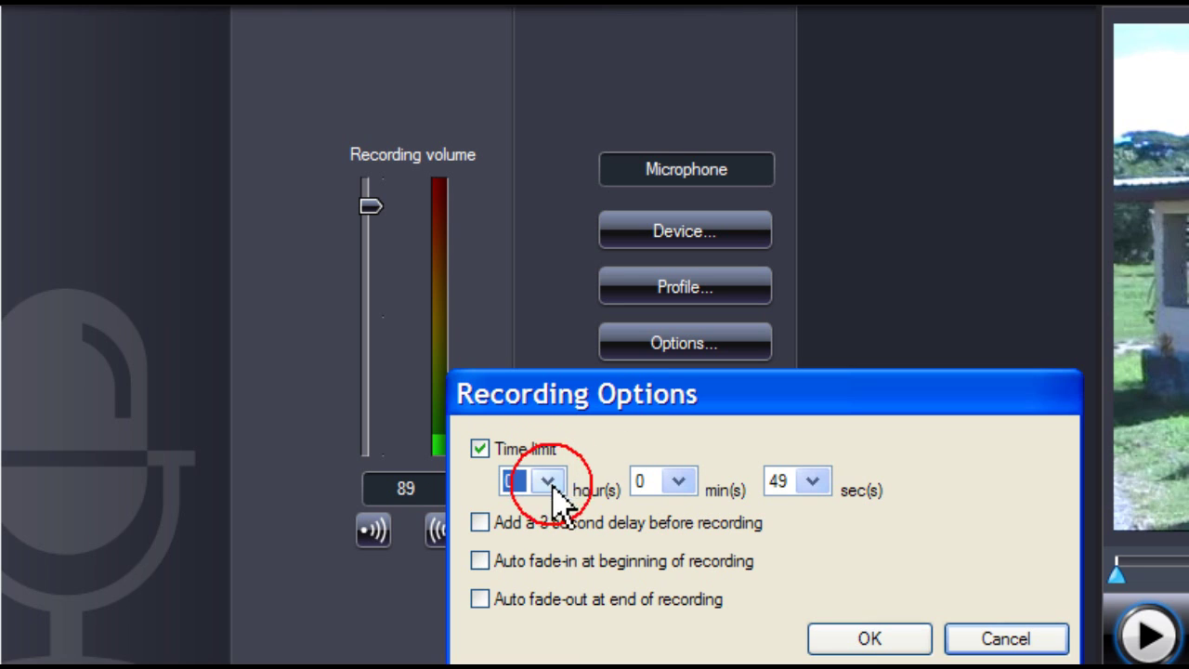
{"action": "left_click", "coordinate": [678, 482]}
{"action": "left_click", "coordinate": [678, 483]}
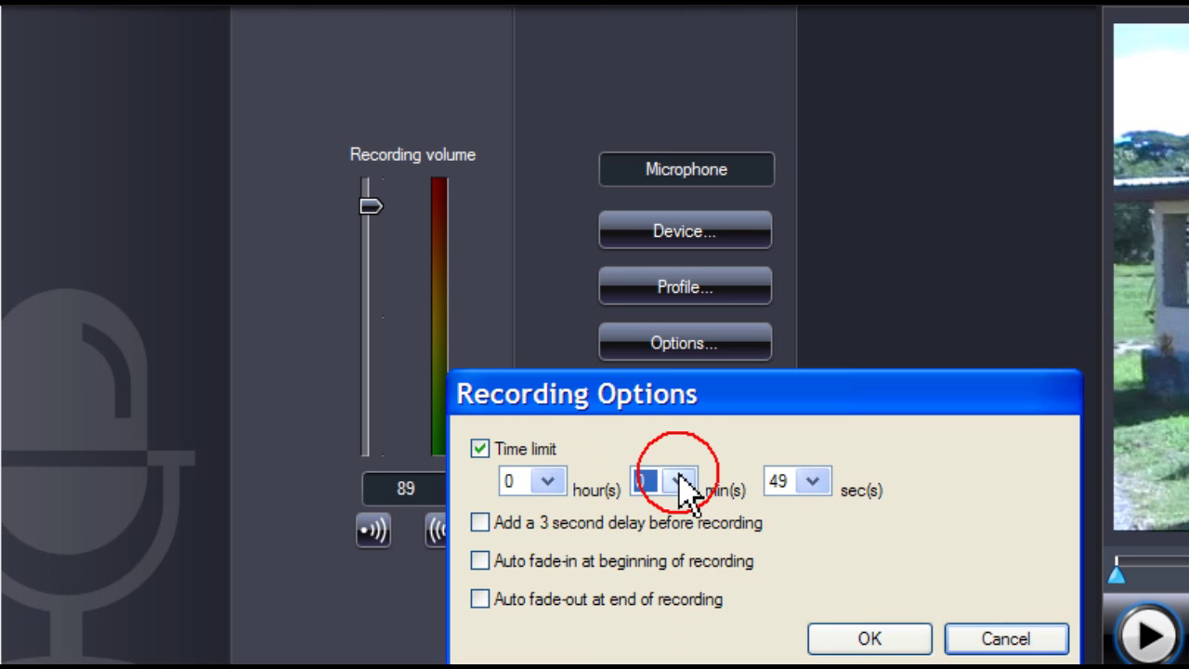
{"action": "left_click", "coordinate": [811, 482]}
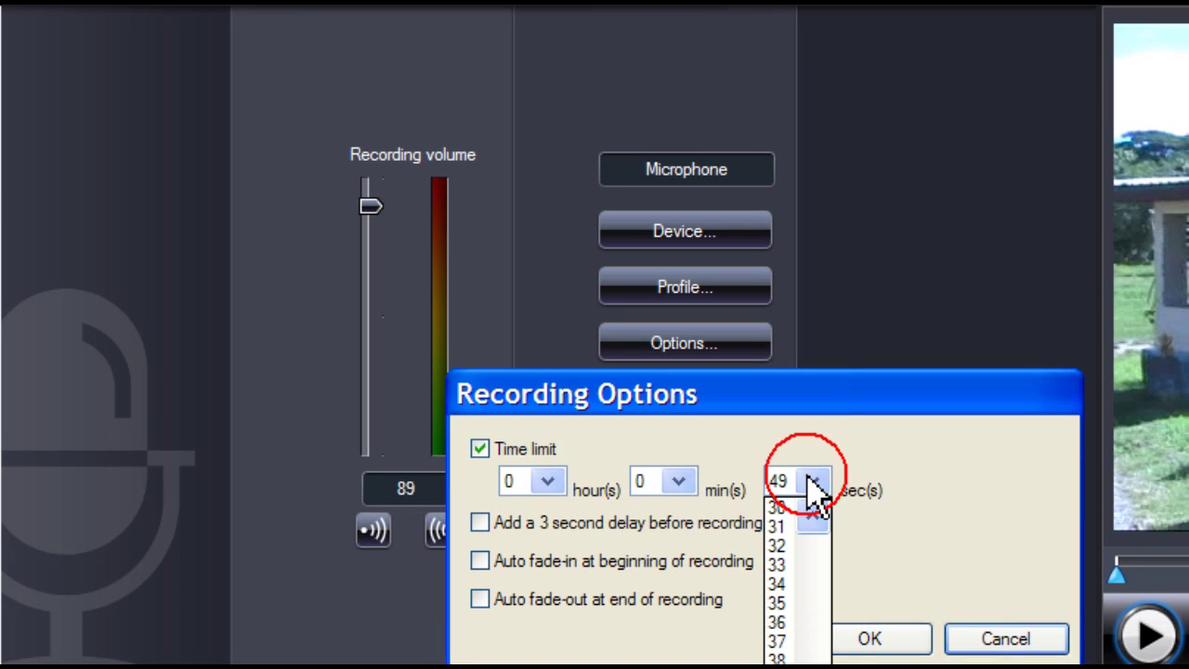
{"action": "left_click", "coordinate": [810, 481]}
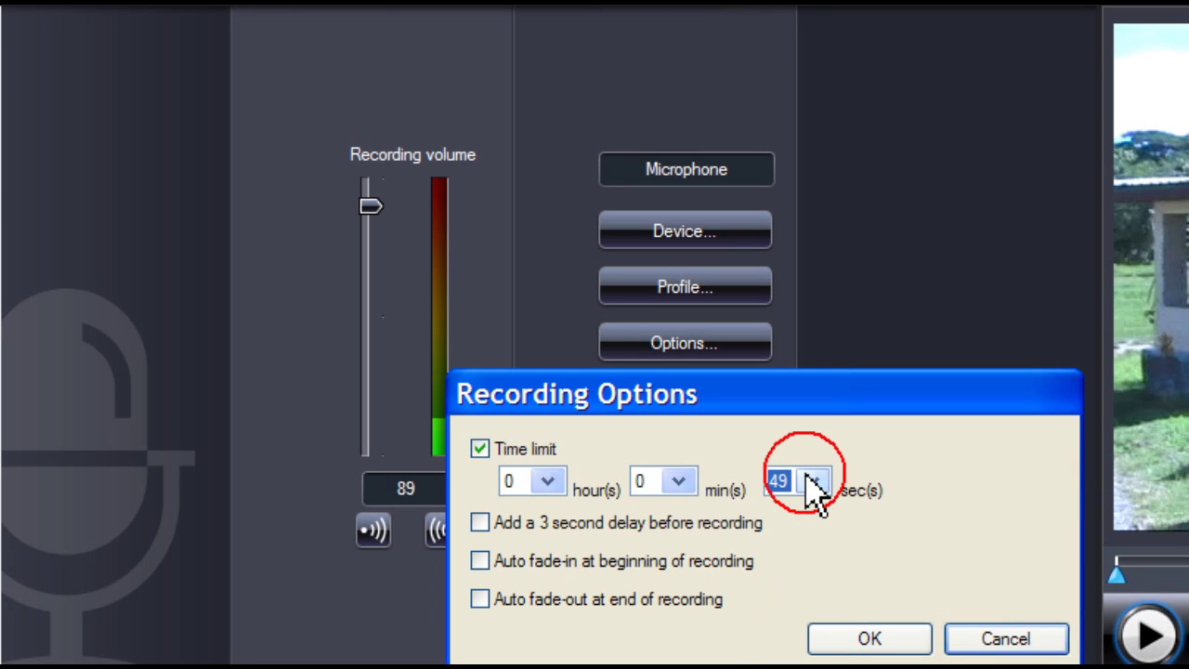
Enable Auto fade-in and Auto fade-out and confirm the recording options
{"action": "left_click", "coordinate": [480, 561]}
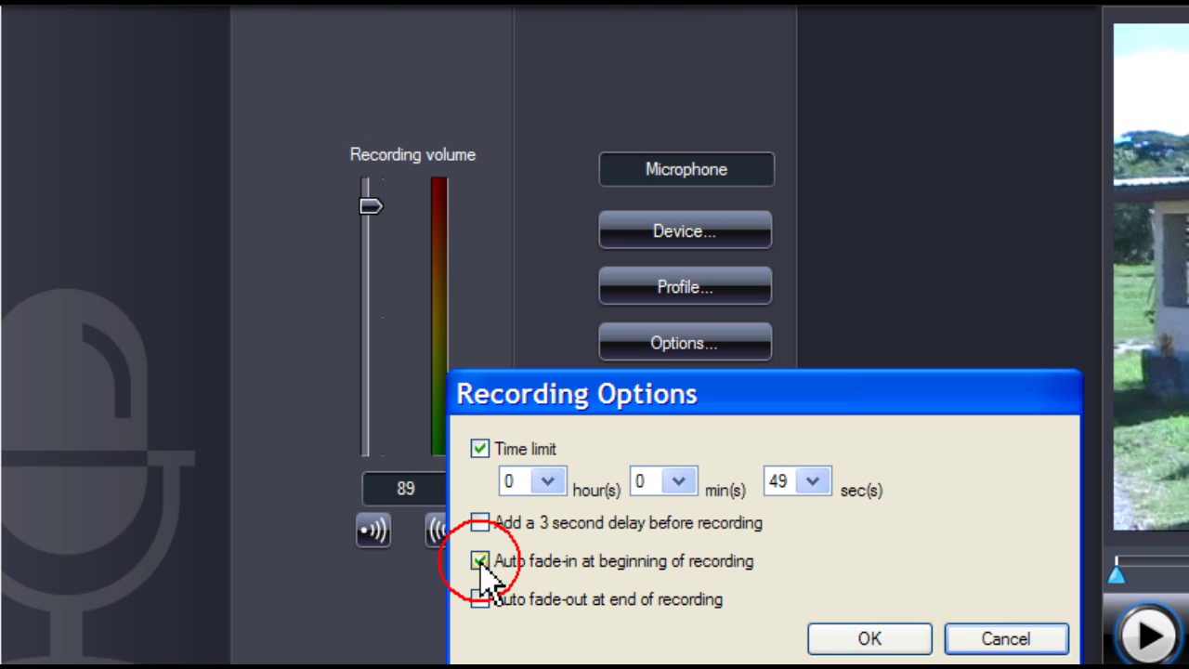
{"action": "left_click", "coordinate": [480, 599]}
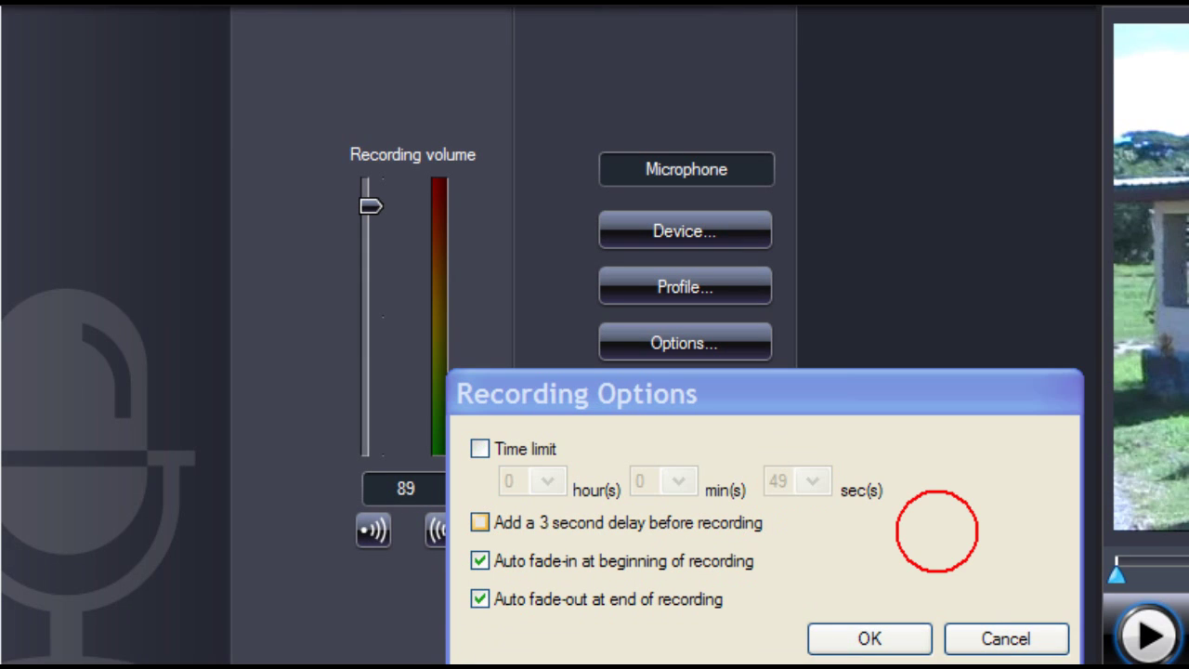
{"action": "left_click", "coordinate": [857, 641]}
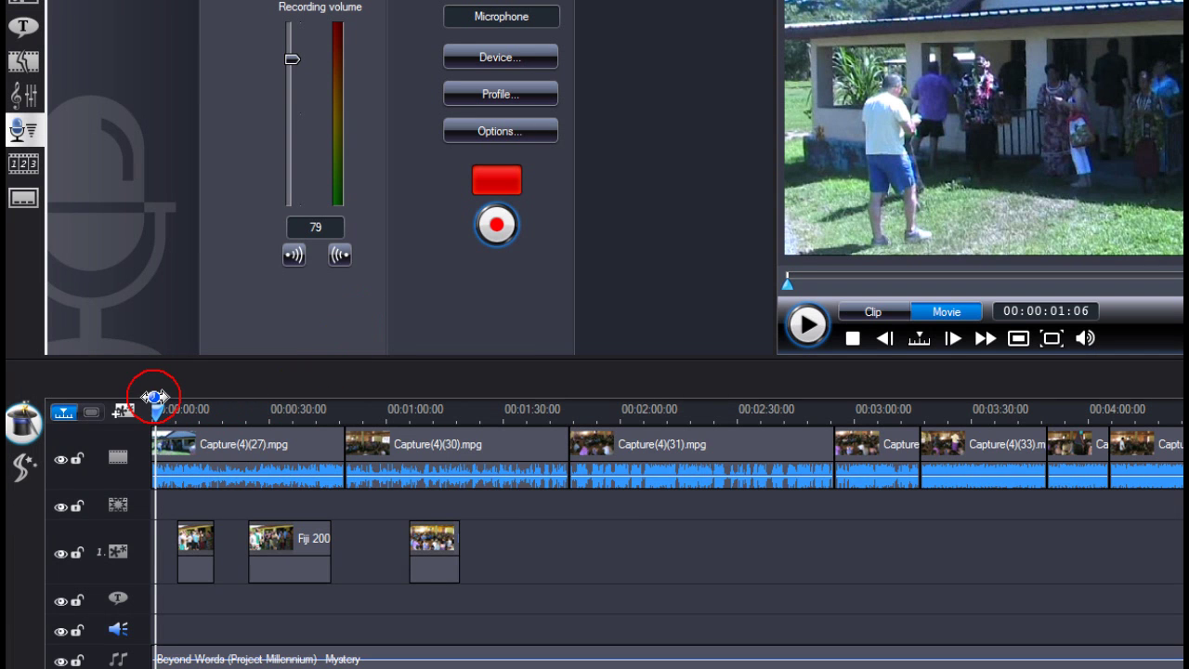
Move the playhead to about 0:27 and start recording the voiceover
{"action": "left_click_drag", "start_coordinate": [160, 415], "coordinate": [256, 433]}
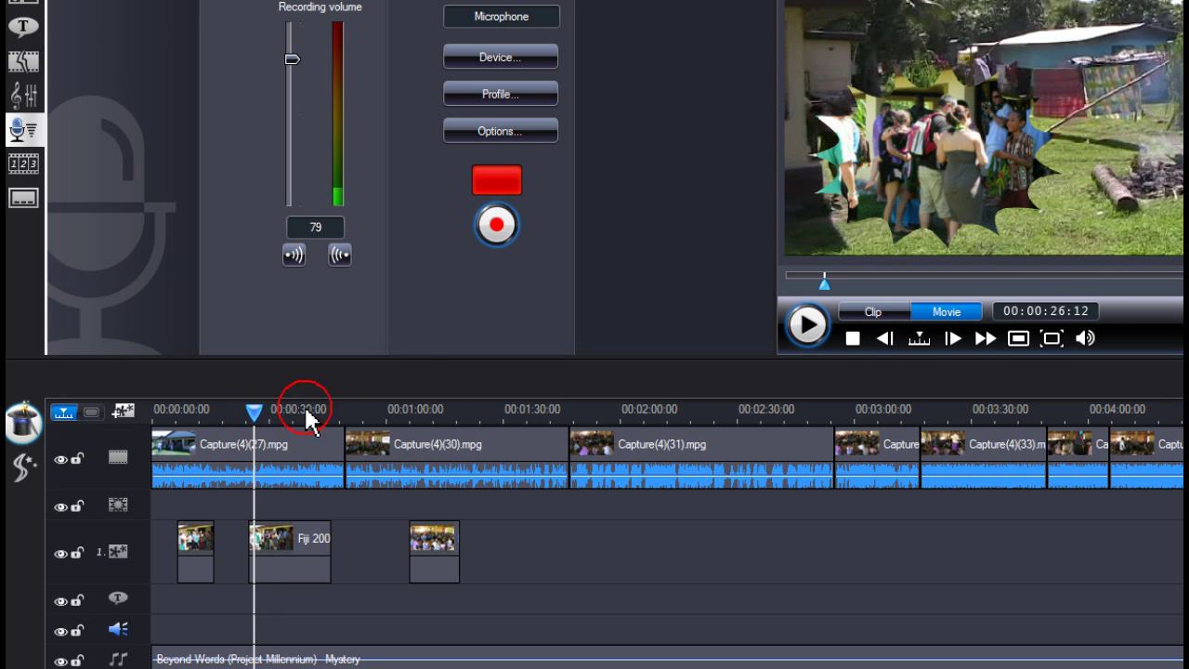
{"action": "left_click", "coordinate": [496, 225]}
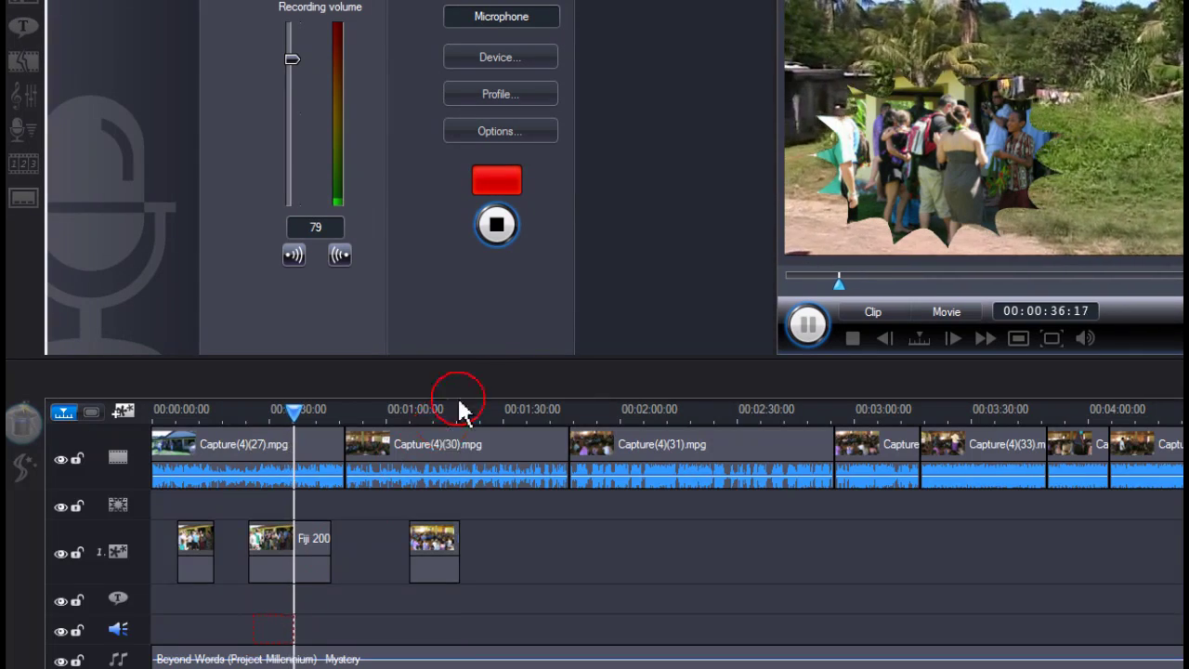
Stop recording and nudge the new Capture voice-over clip along the voice track
{"action": "left_click", "coordinate": [497, 226]}
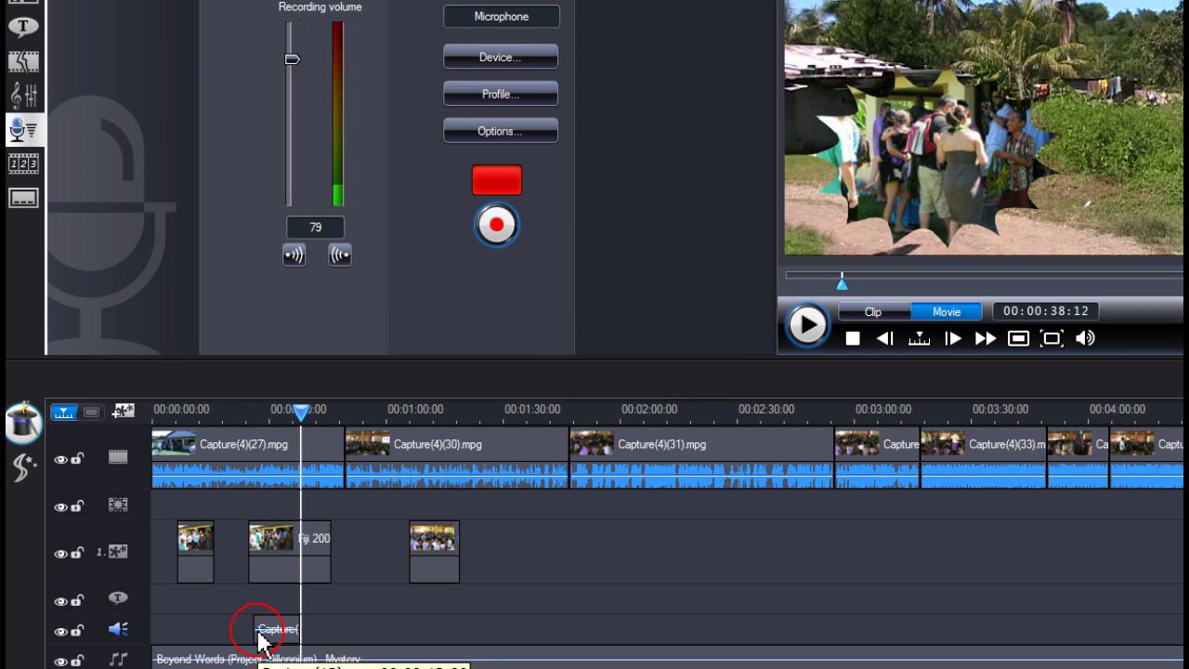
{"action": "left_click_drag", "start_coordinate": [257, 627], "coordinate": [277, 614]}
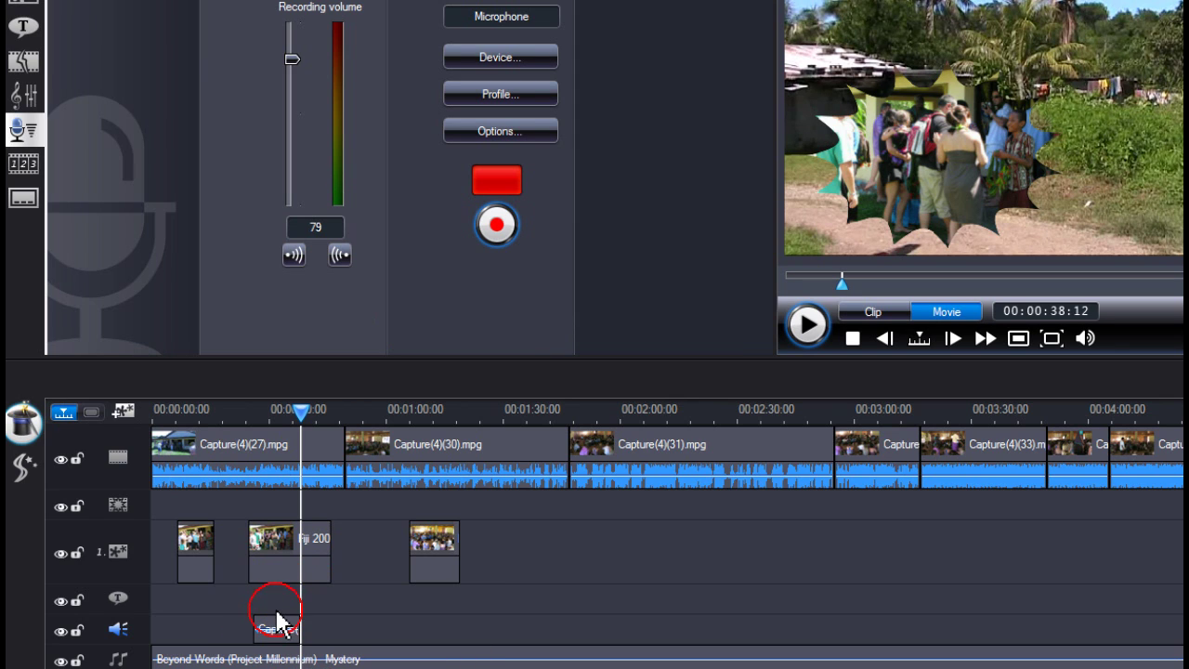